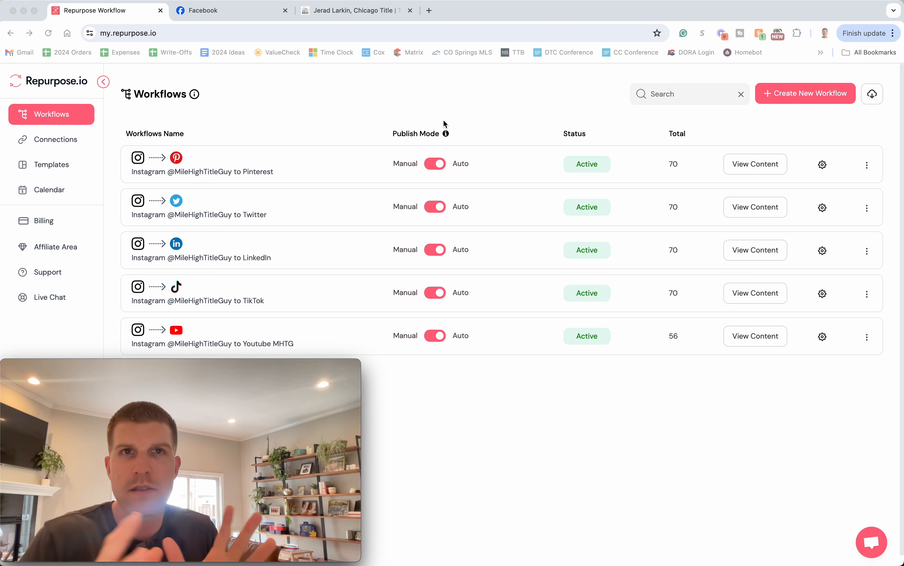
Review the existing connections and the source and destination platforms offered for a new connection, without adding one.
left_click(52, 139)
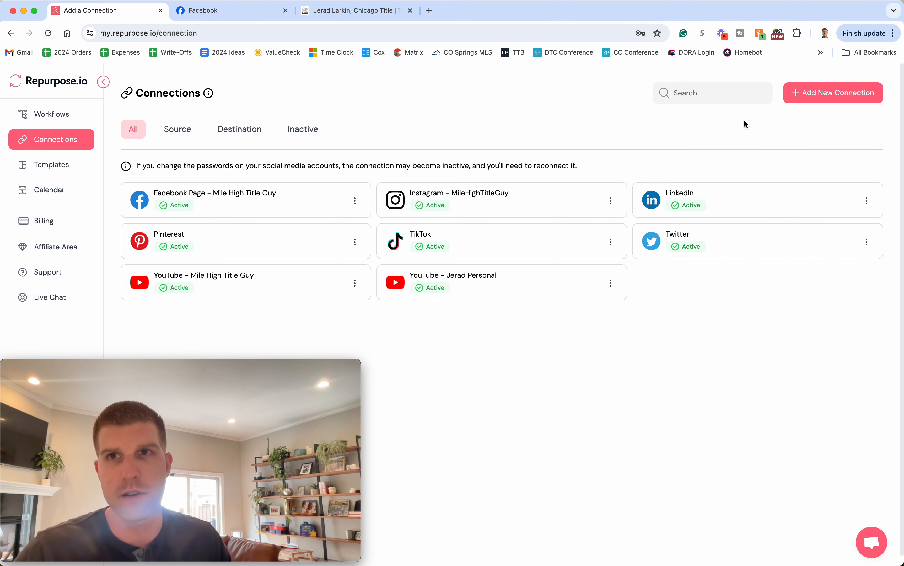
left_click(831, 95)
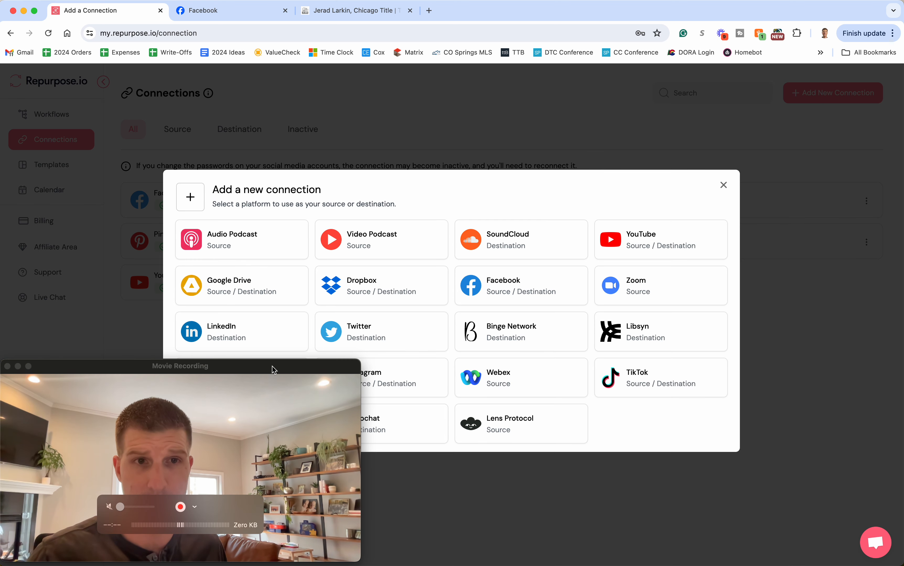
left_click(355, 366)
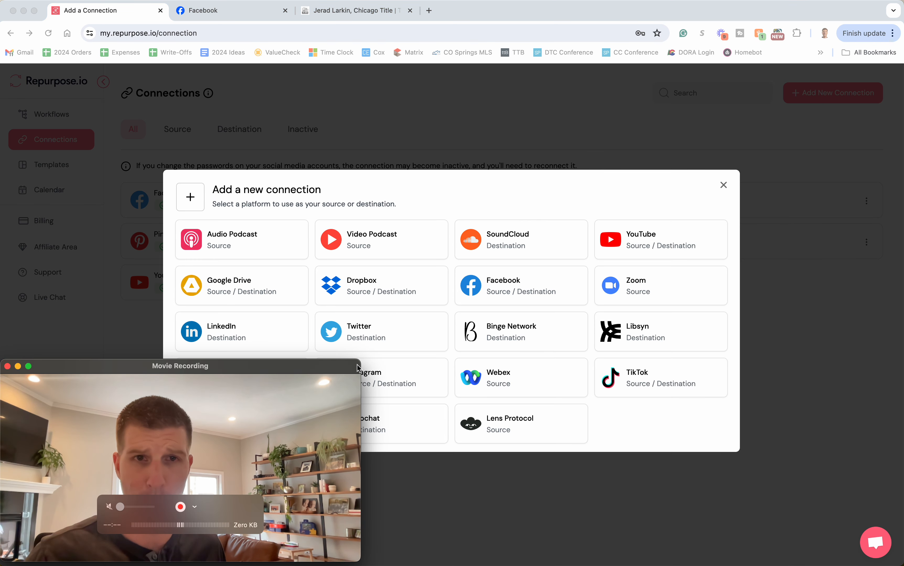
left_click_drag(358, 365, 223, 441)
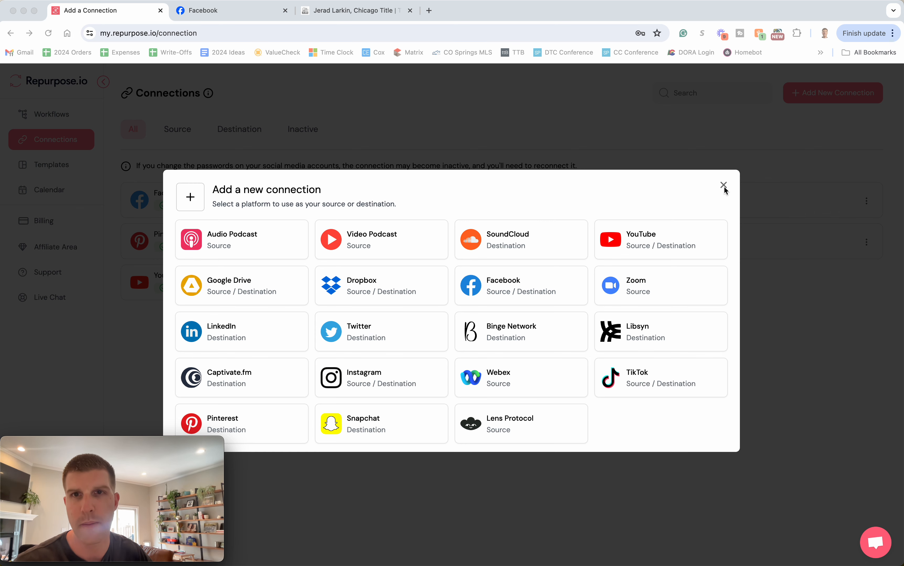
left_click(724, 184)
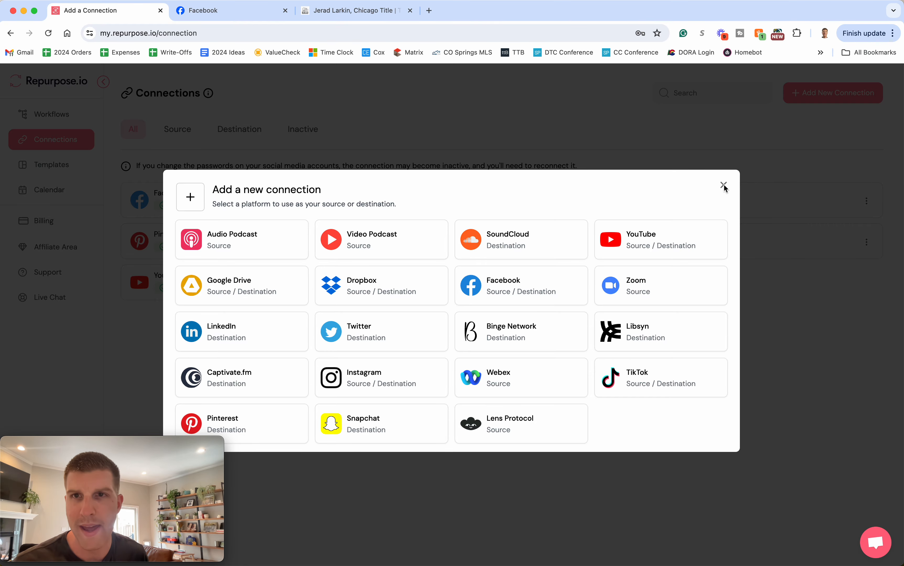
left_click(723, 185)
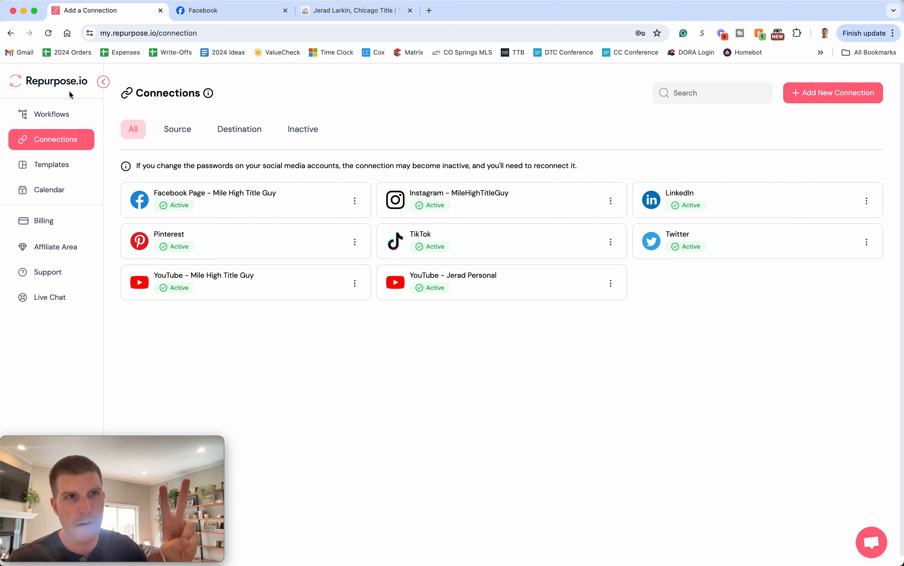
Start a new workflow and name it "Instagram to Youtube".
left_click(59, 116)
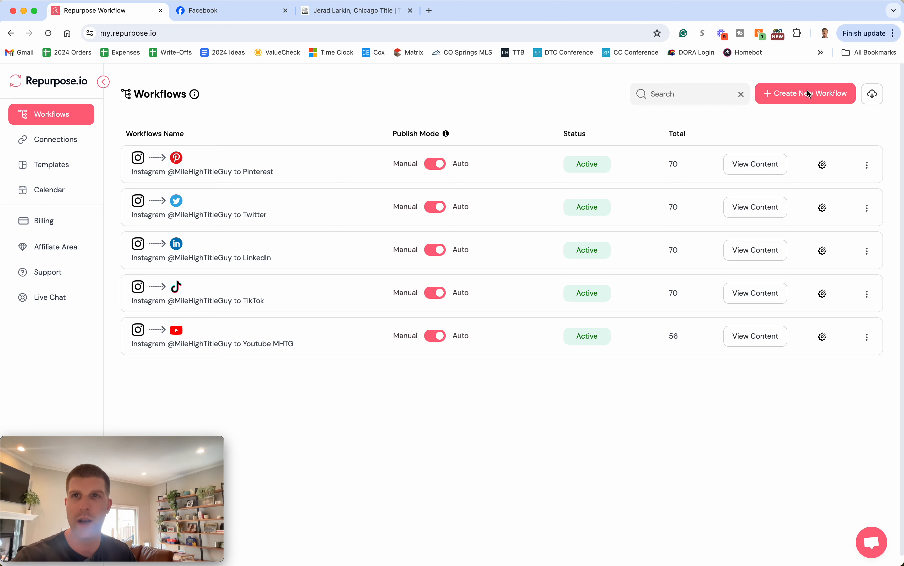
left_click(815, 83)
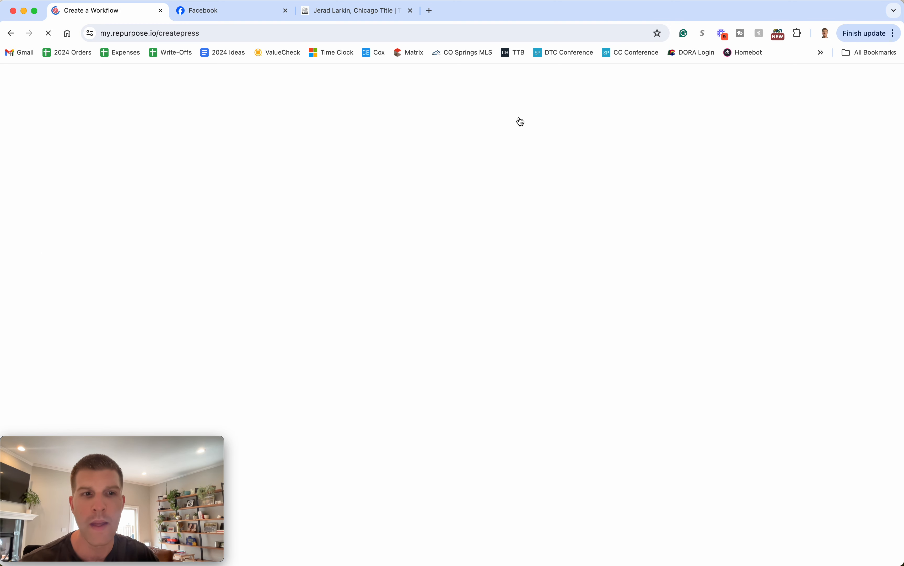
left_click(363, 182)
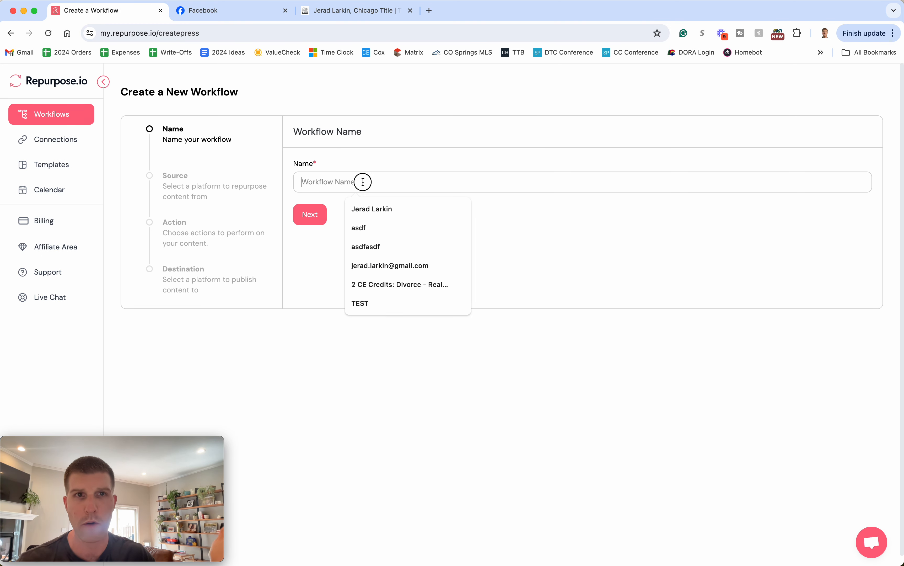
type("Instagram do")
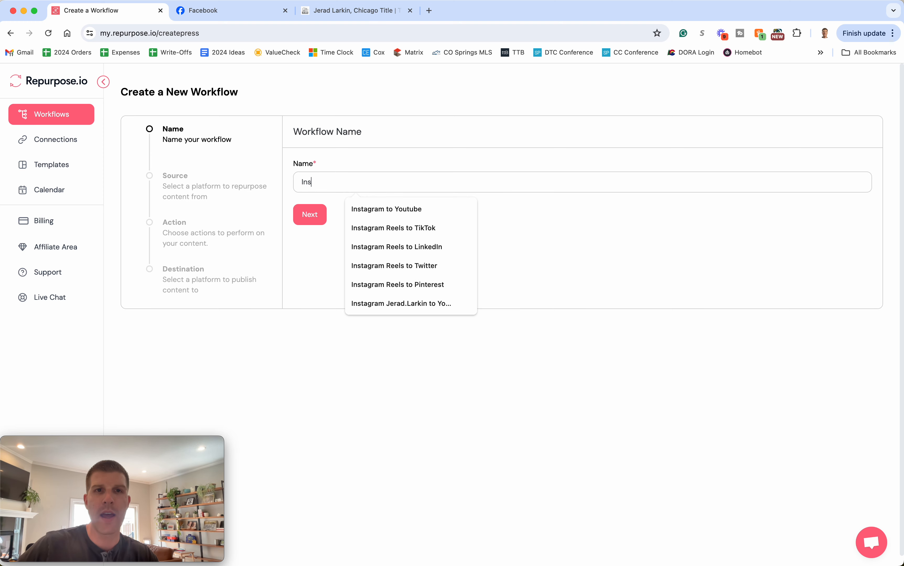
key("BackSpace")
key("BackSpace")
type("to Youtube")
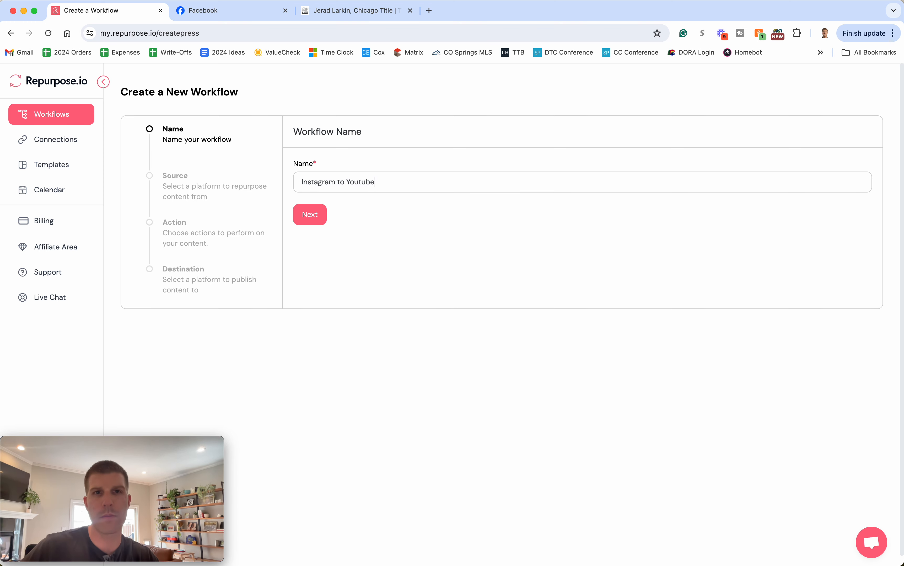
left_click(312, 215)
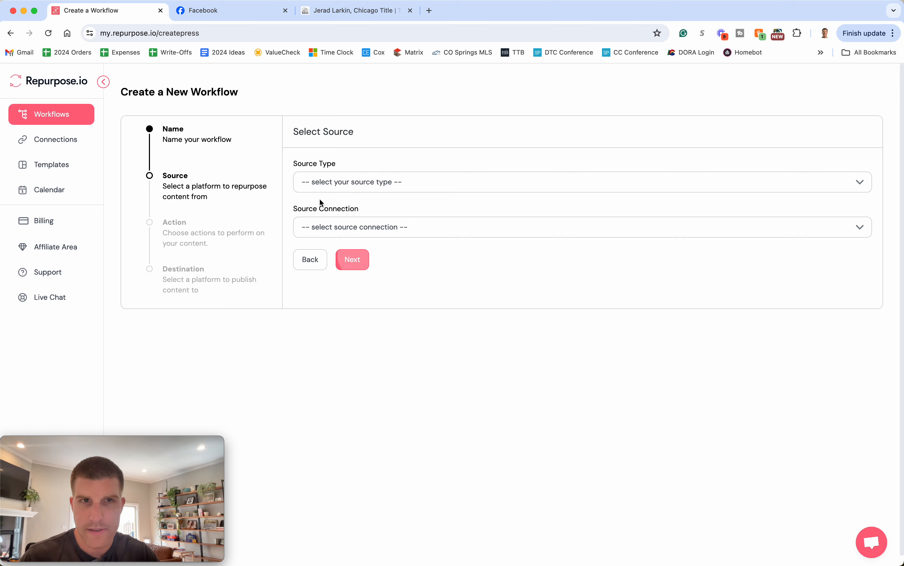
Set the workflow's source to Instagram with the MileHighTitleGuy connection and Reels as the content type.
left_click(339, 185)
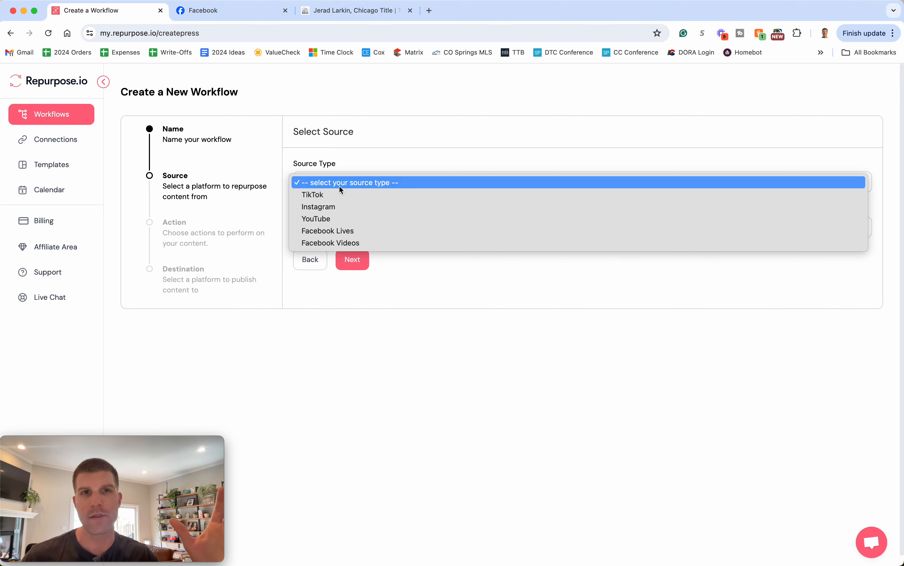
left_click(338, 208)
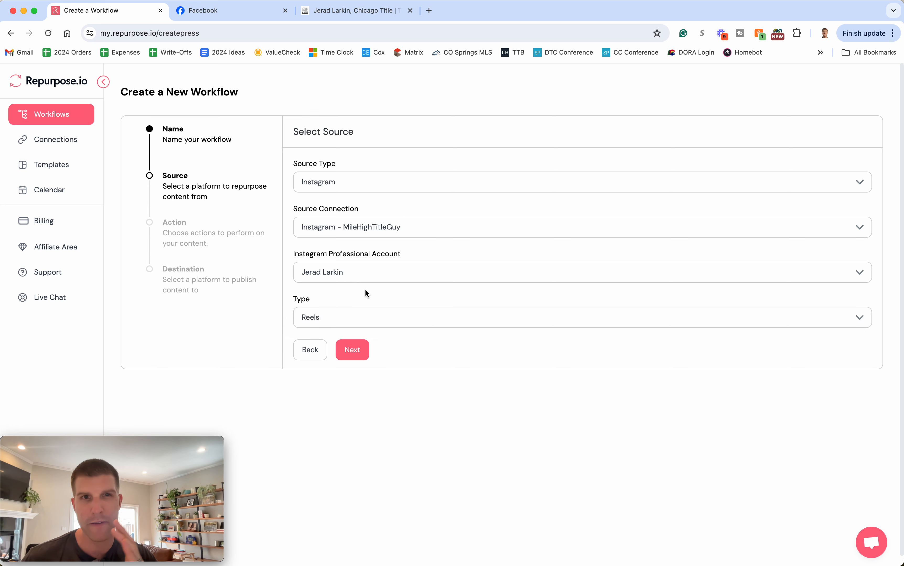
left_click(351, 358)
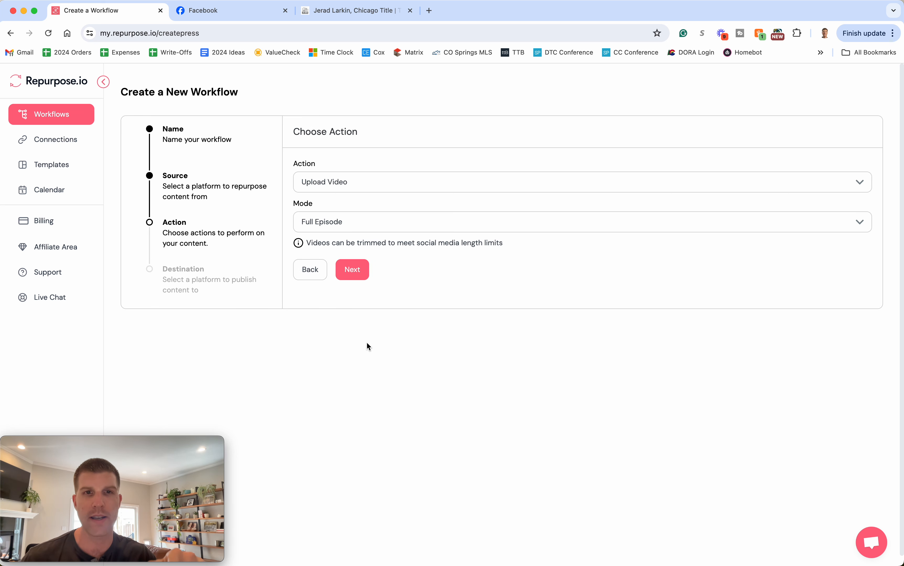
Review the action choices and accept Upload Video in Full Video mode for the workflow.
left_click(341, 182)
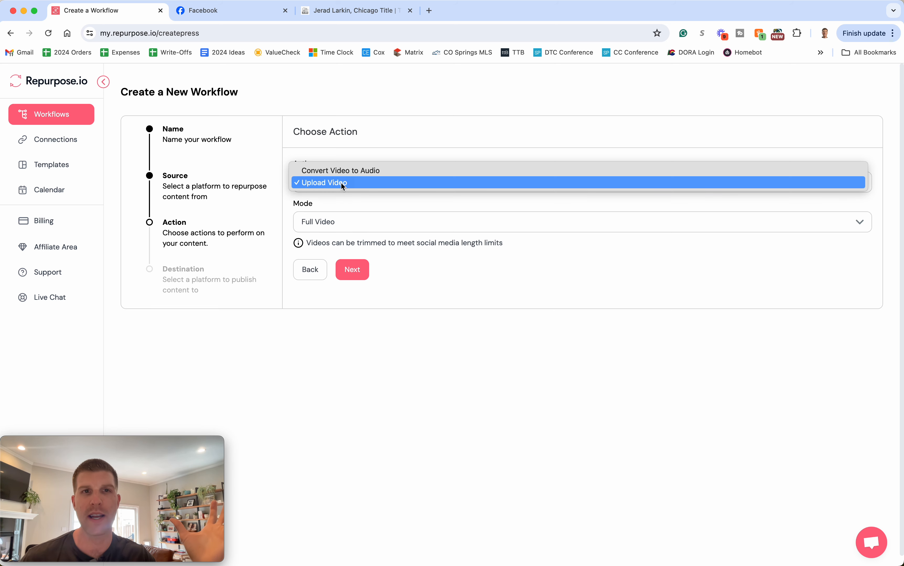
left_click(342, 170)
left_click(352, 270)
Set the destination to YouTube - Mile High Title Guy, with Main Channel (no playlist) and Shorts as the video type.
left_click(348, 182)
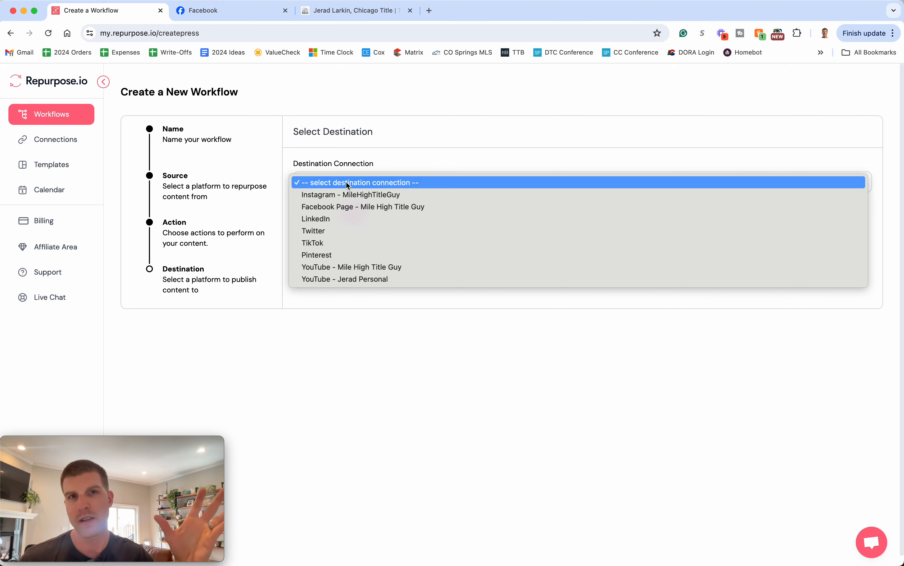
left_click(336, 270)
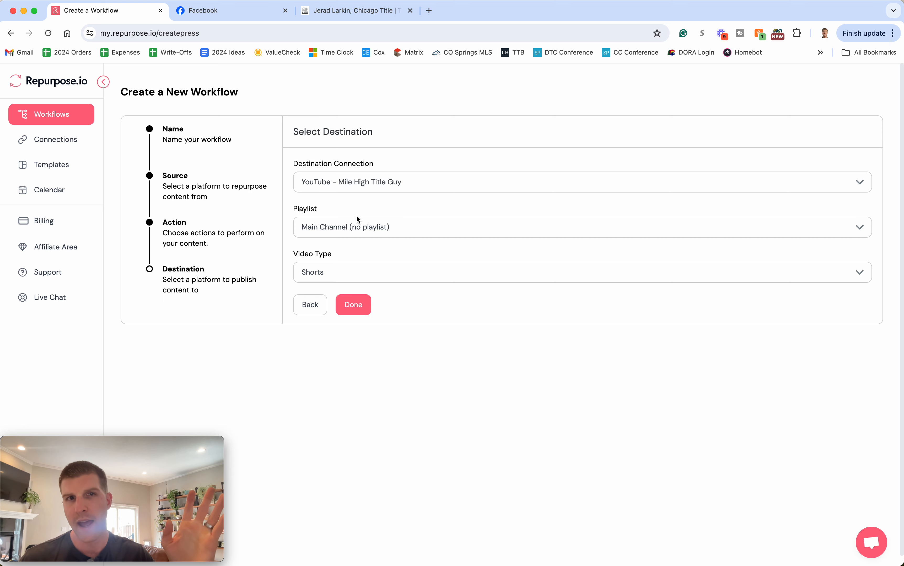
left_click(352, 225)
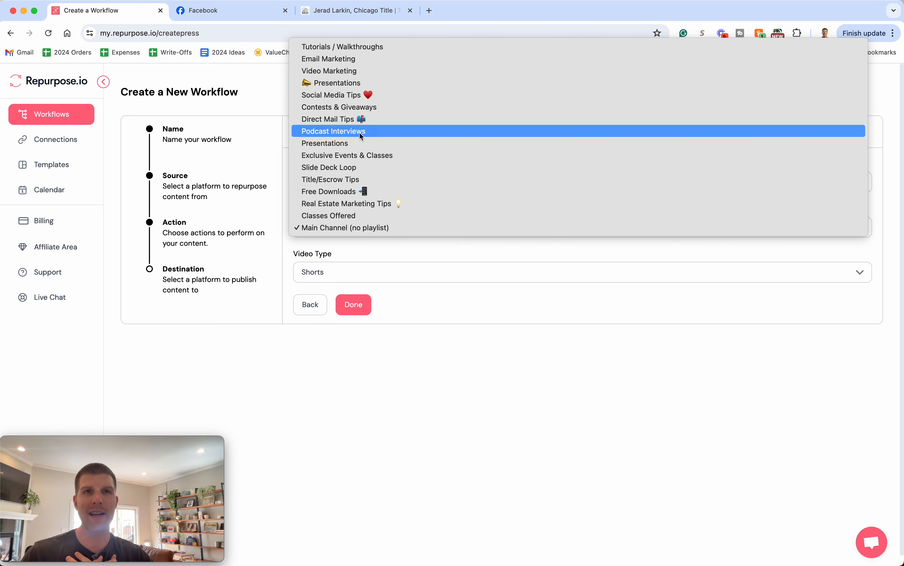
left_click(371, 247)
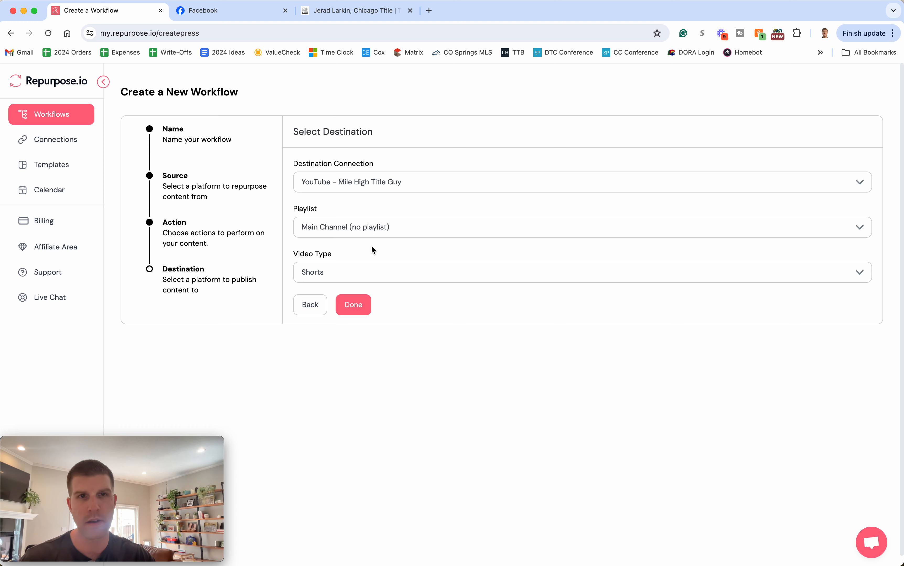
left_click(355, 272)
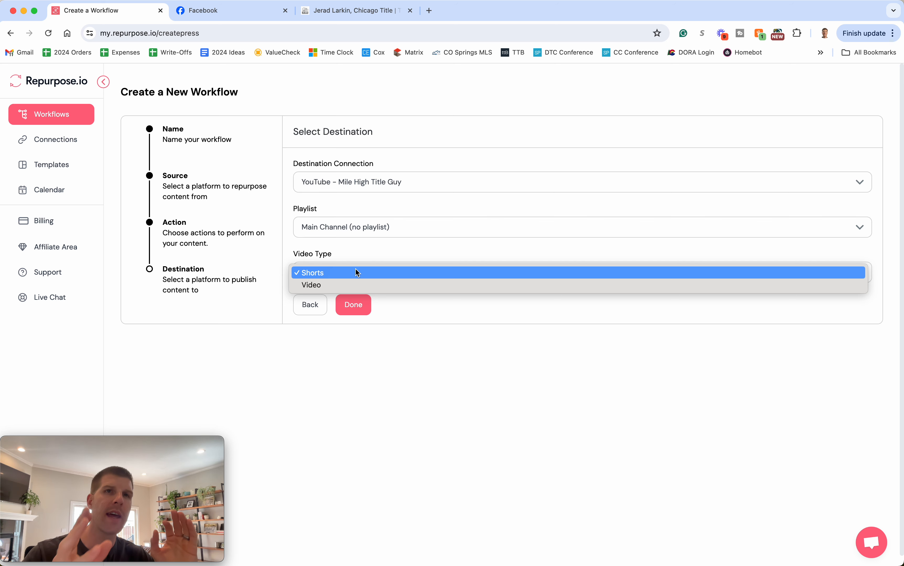
left_click(355, 272)
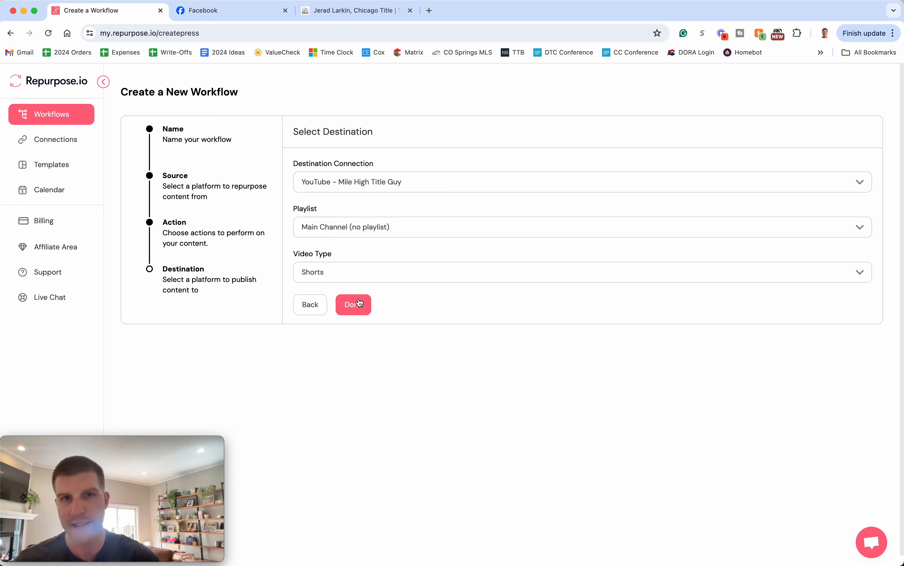
Go back to the workflow's naming stage and rename it "Instagram to LinkedIn".
left_click(316, 310)
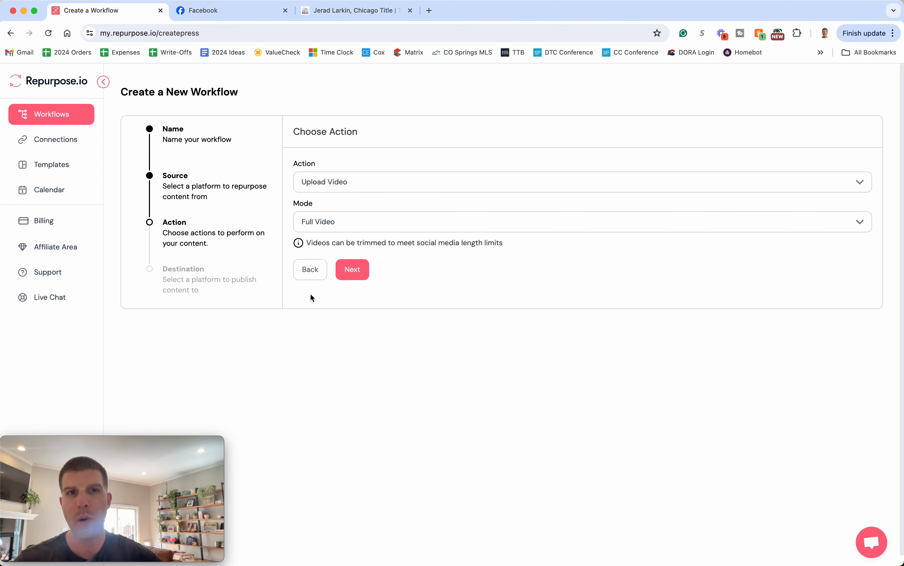
left_click(310, 270)
left_click(306, 355)
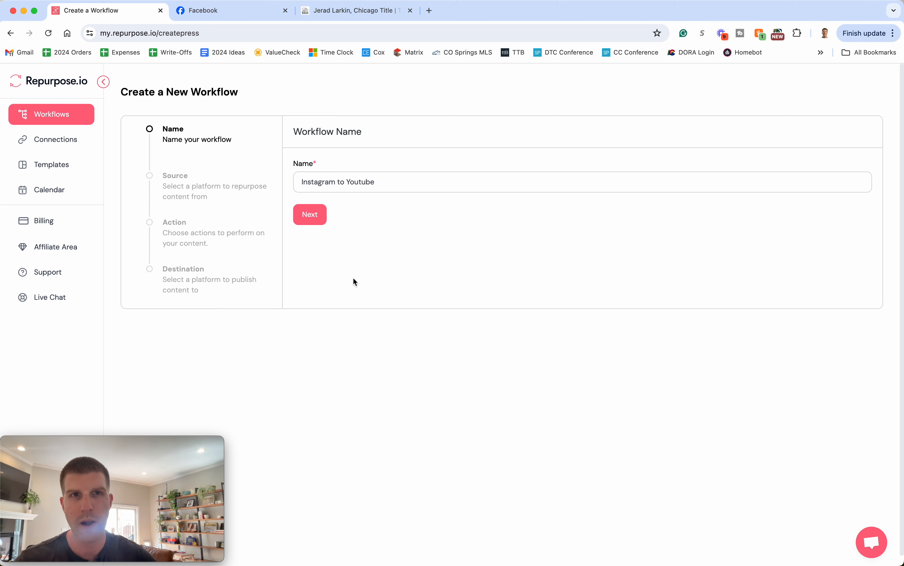
double_click(365, 182)
type("LinkedIn")
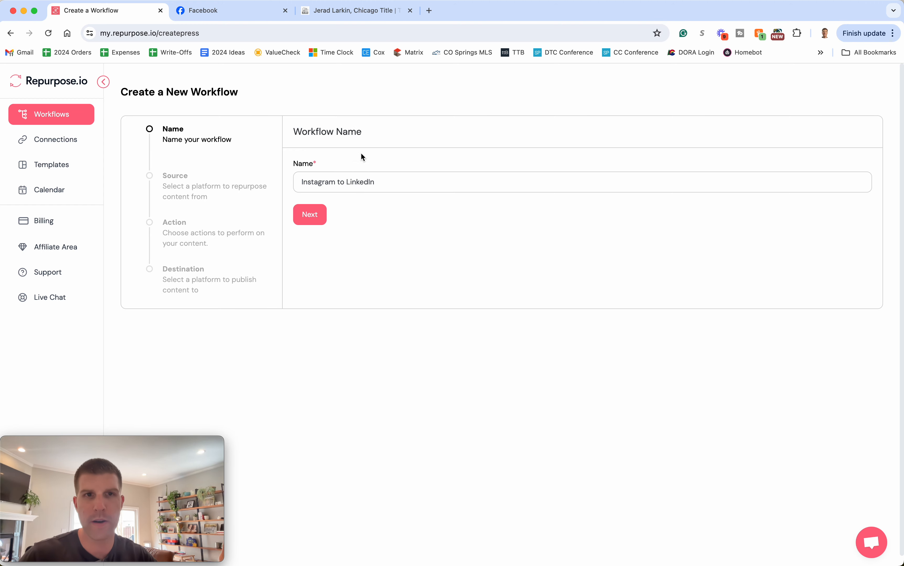
left_click(316, 220)
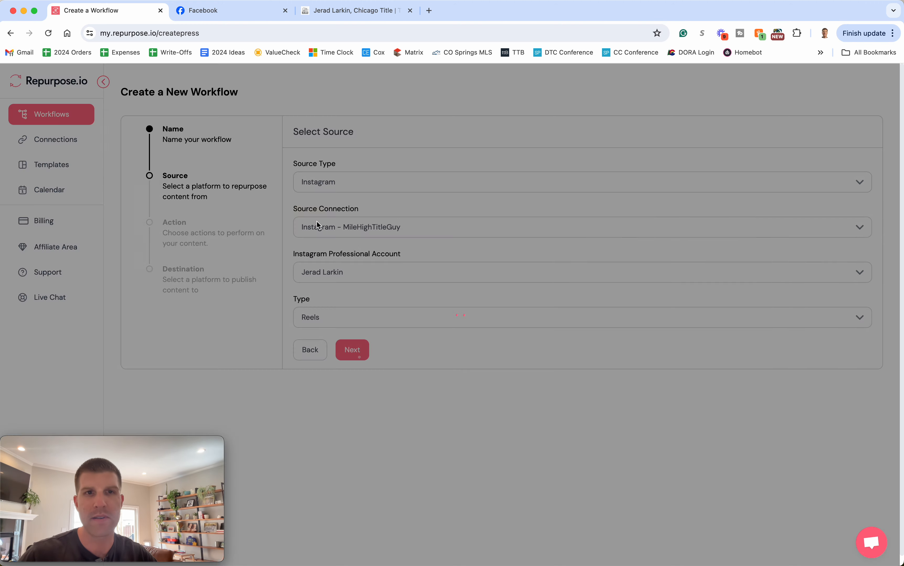
Keep the Instagram source and upload action, and set the destination to LinkedIn with the Personal Feed.
left_click(352, 350)
left_click(352, 214)
left_click(393, 182)
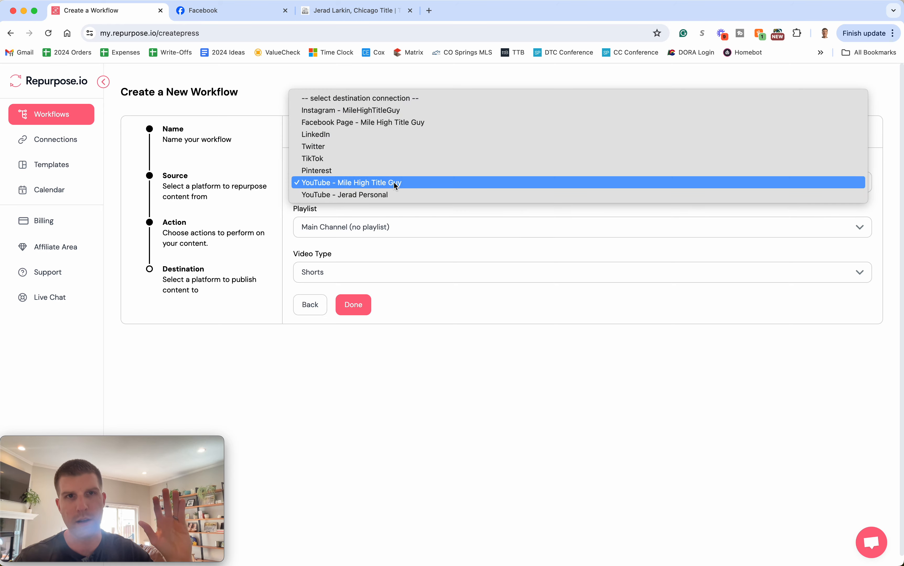
left_click(380, 134)
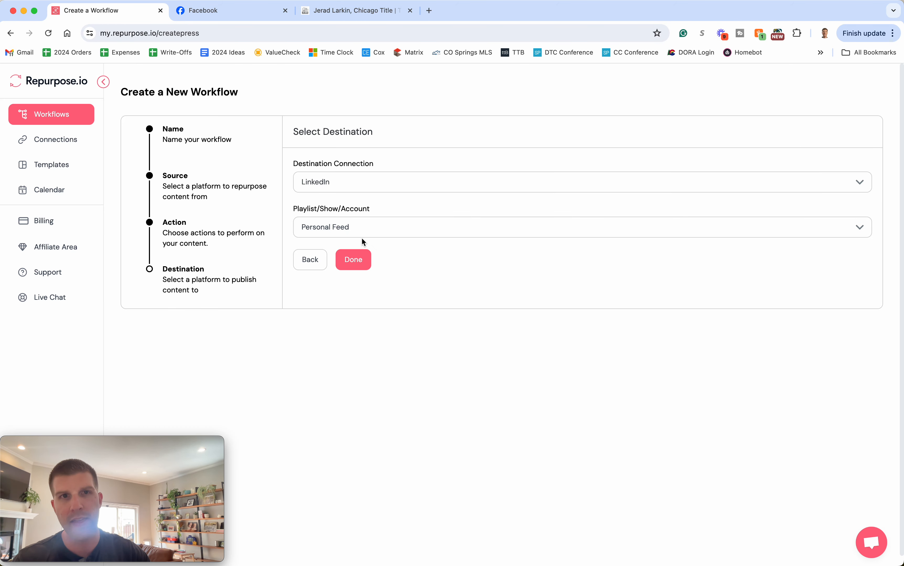
left_click(363, 232)
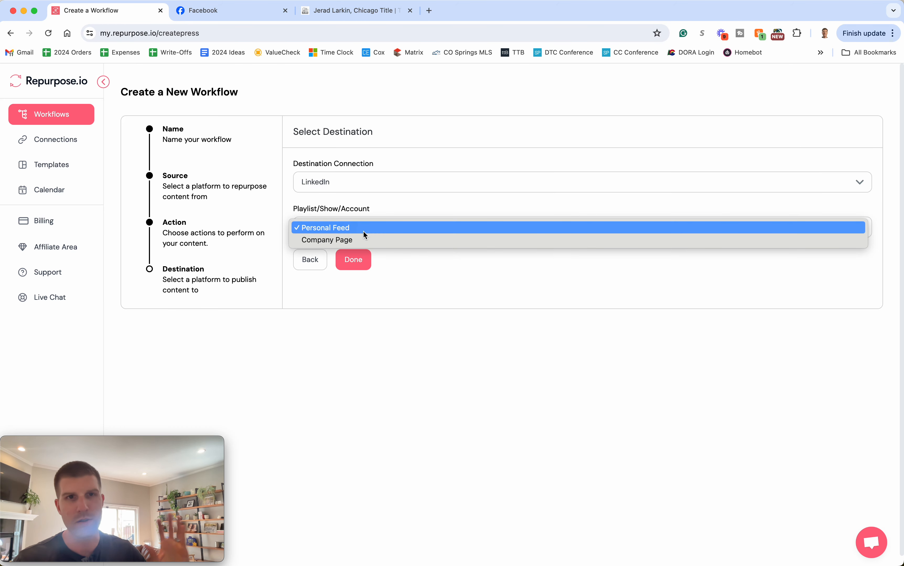
left_click(437, 440)
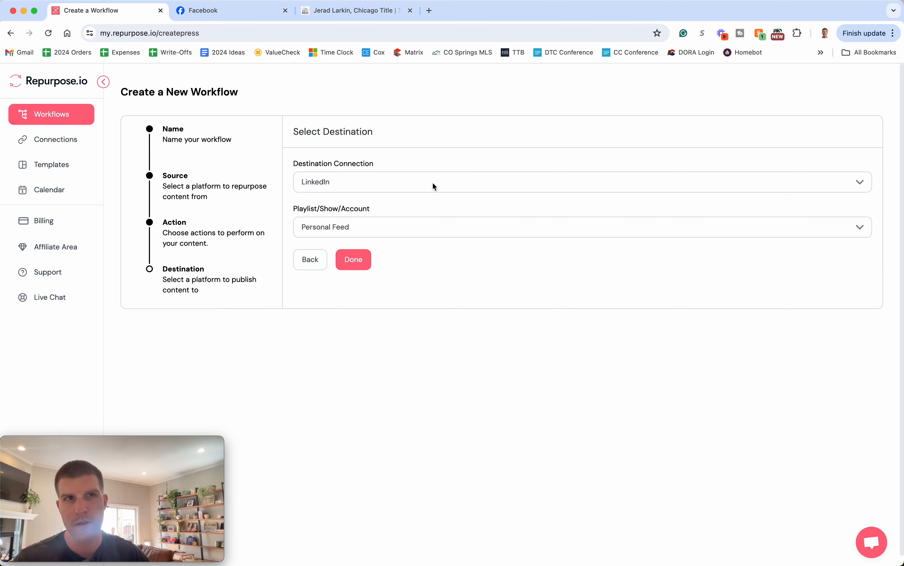
left_click(54, 114)
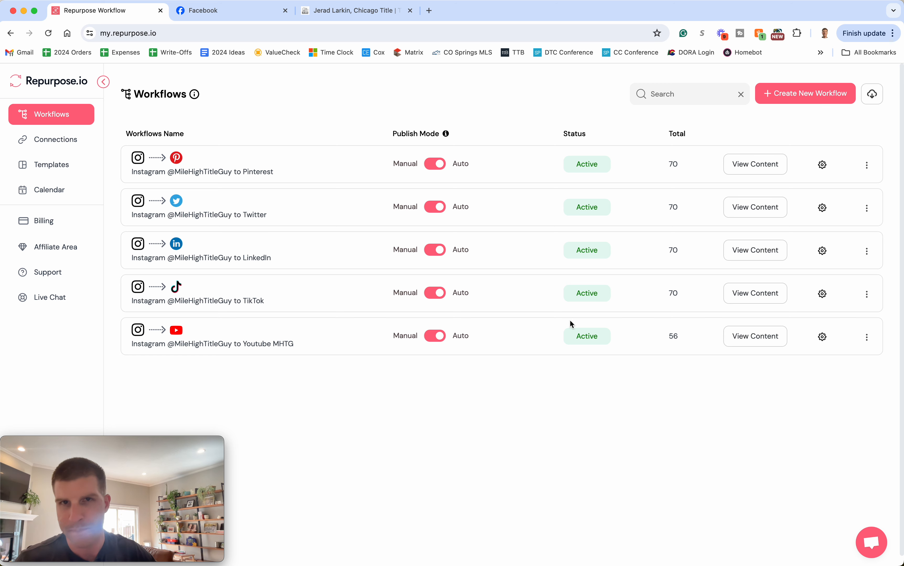
left_click(760, 167)
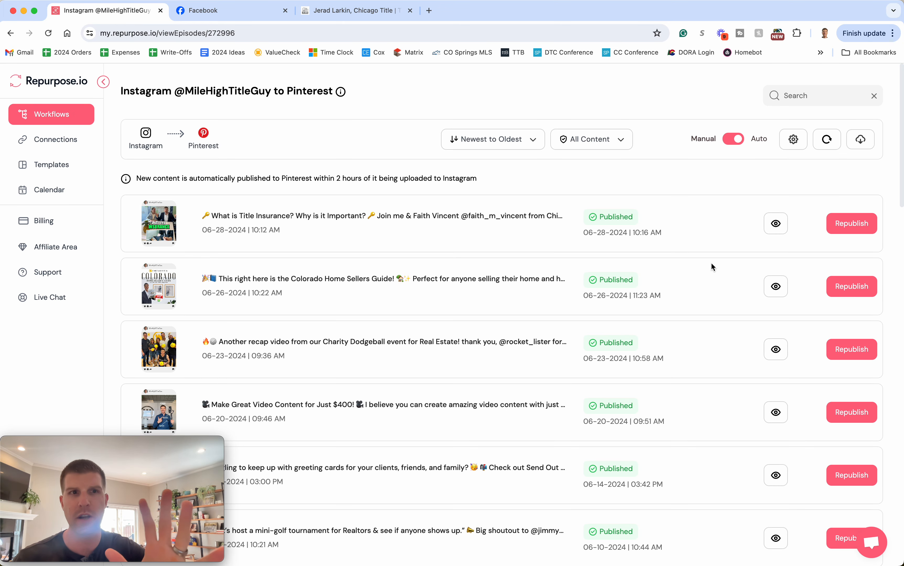
scroll(711, 262, "down", 2)
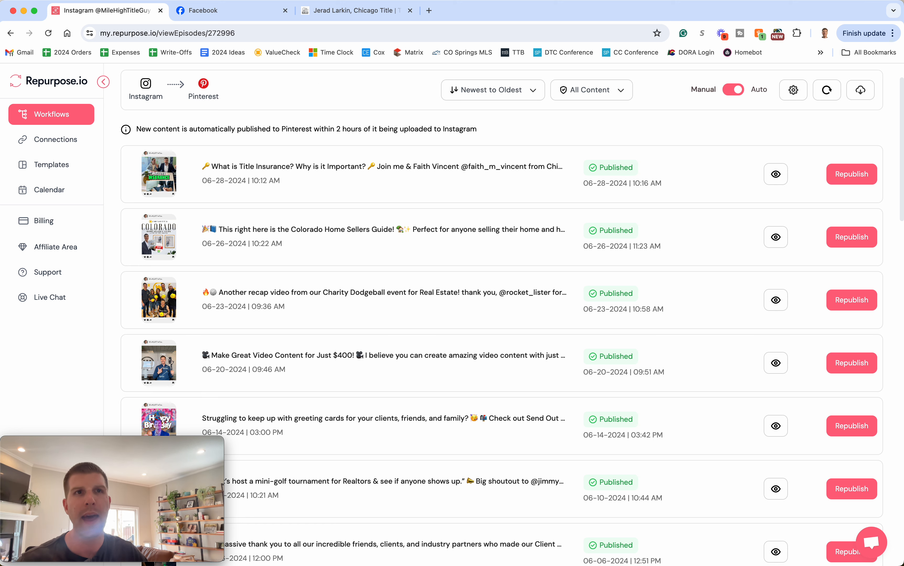
Switch to Facebook and view the Mile High Title Guy page.
left_click(215, 12)
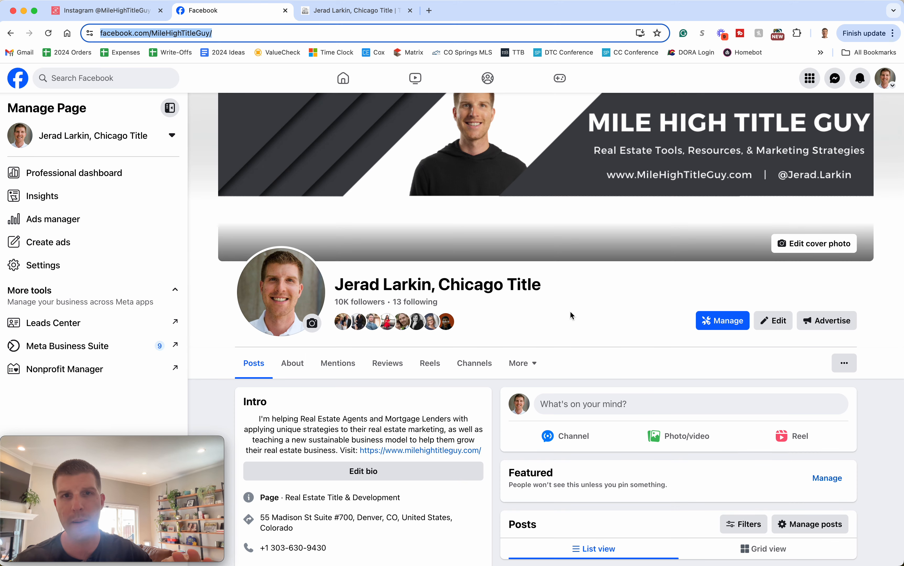
left_click(602, 335)
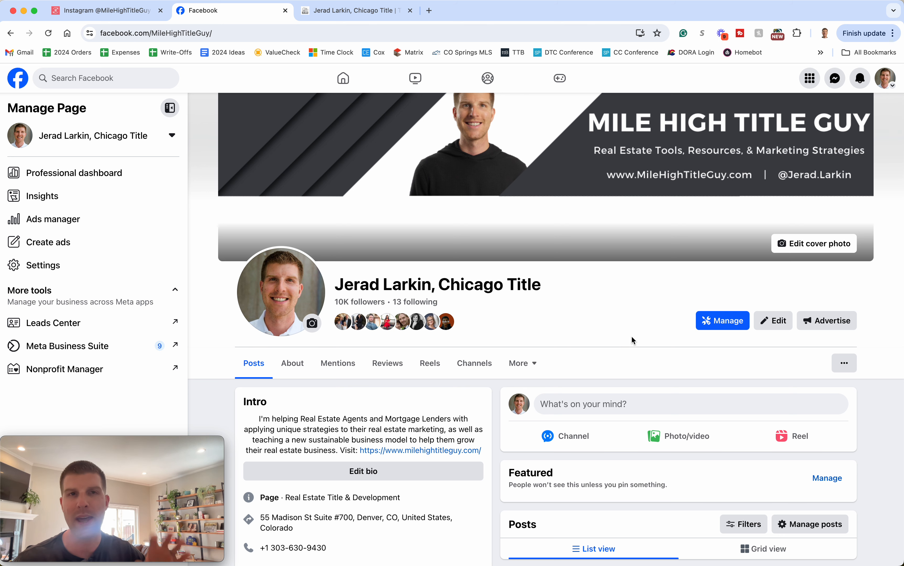
Keep the Chicago Title page as the active Facebook profile and open Meta Business Suite from its post composer.
left_click(886, 83)
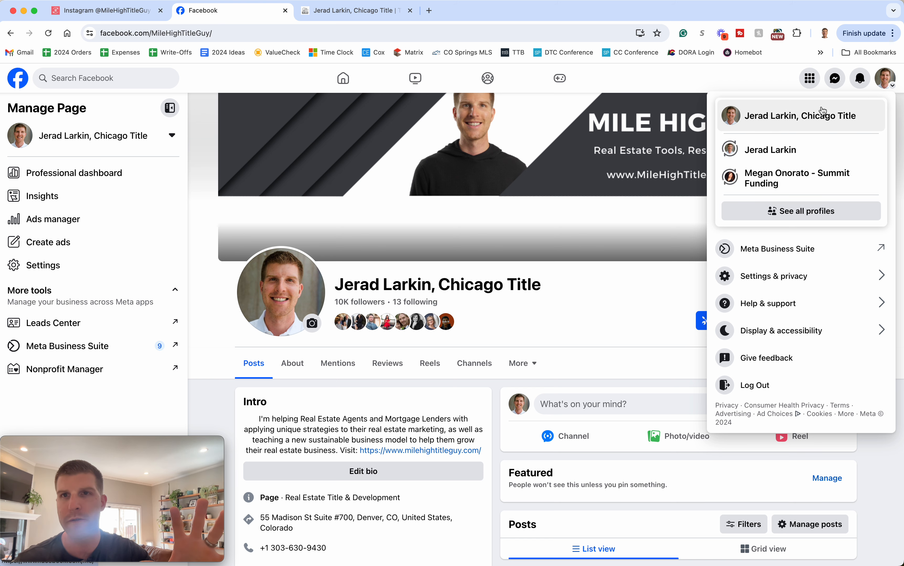
left_click(793, 119)
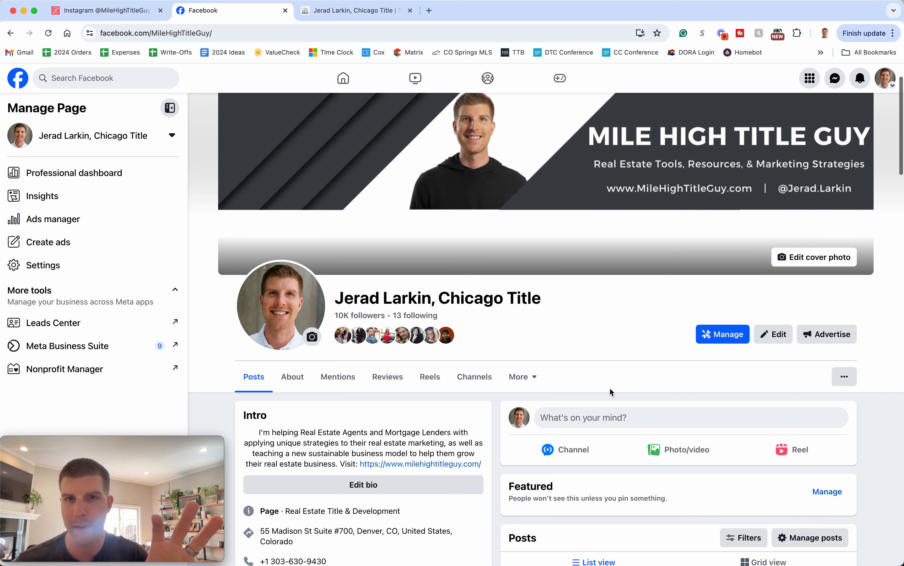
scroll(612, 392, "down", 2)
scroll(611, 392, "down", 3)
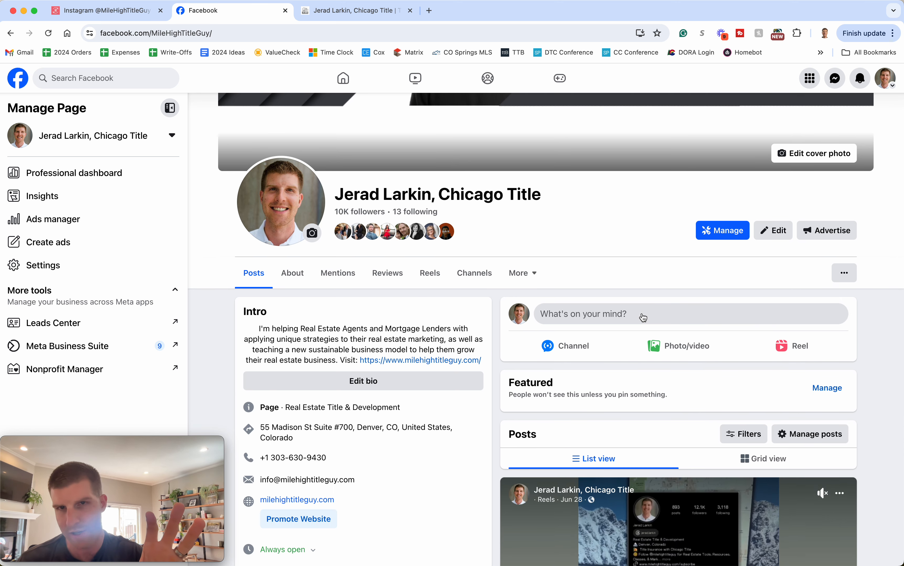
left_click(642, 314)
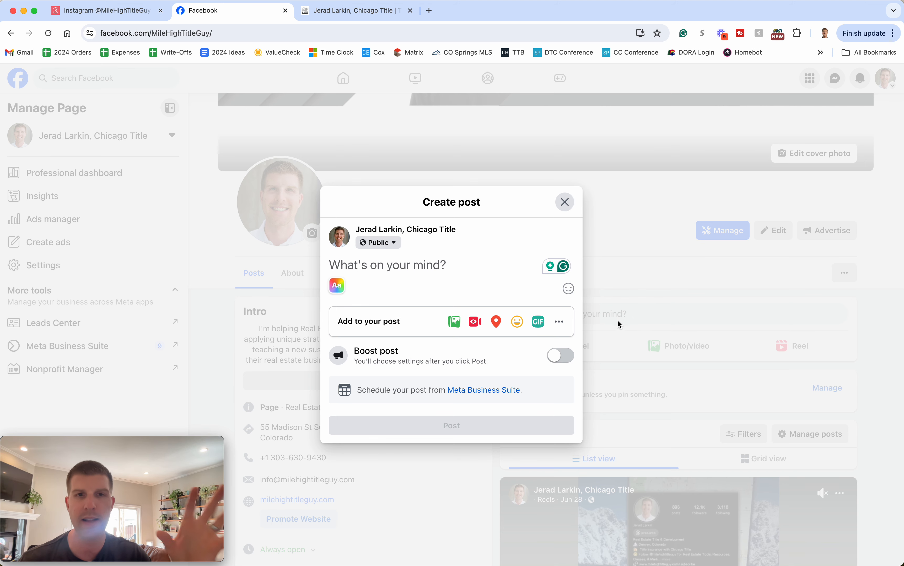
left_click(473, 392)
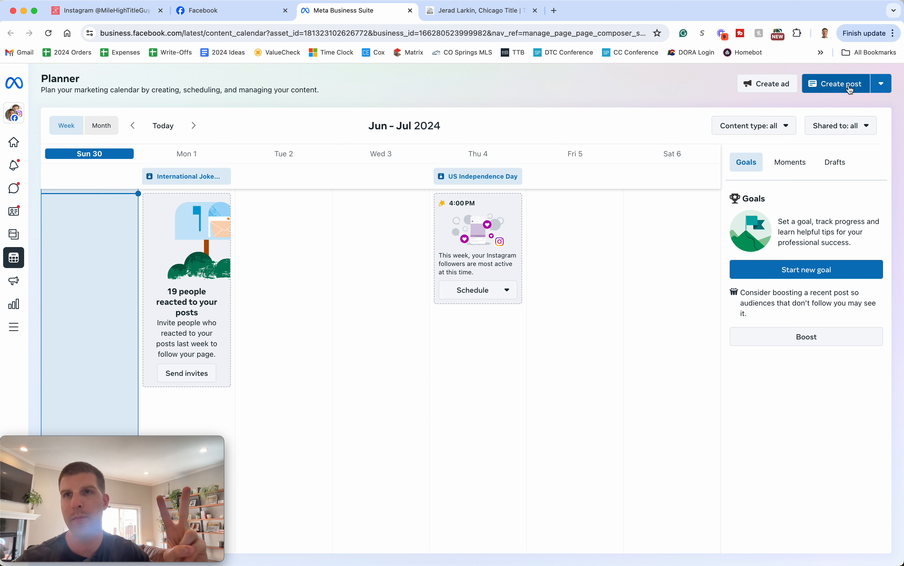
Create a reel shared to the Facebook page and milehightitleguy on Instagram, and add the "10 Title Insurance Explained" video.
left_click(885, 84)
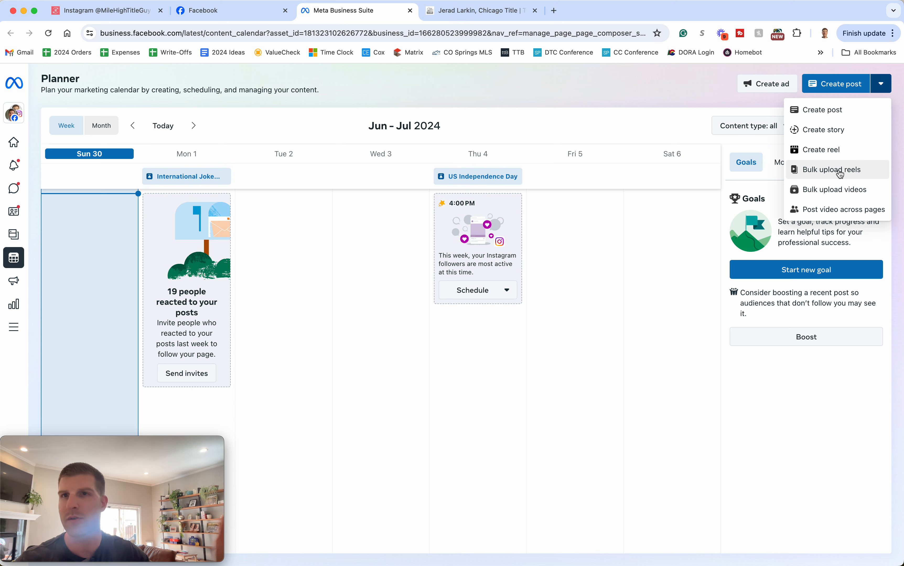
left_click(829, 150)
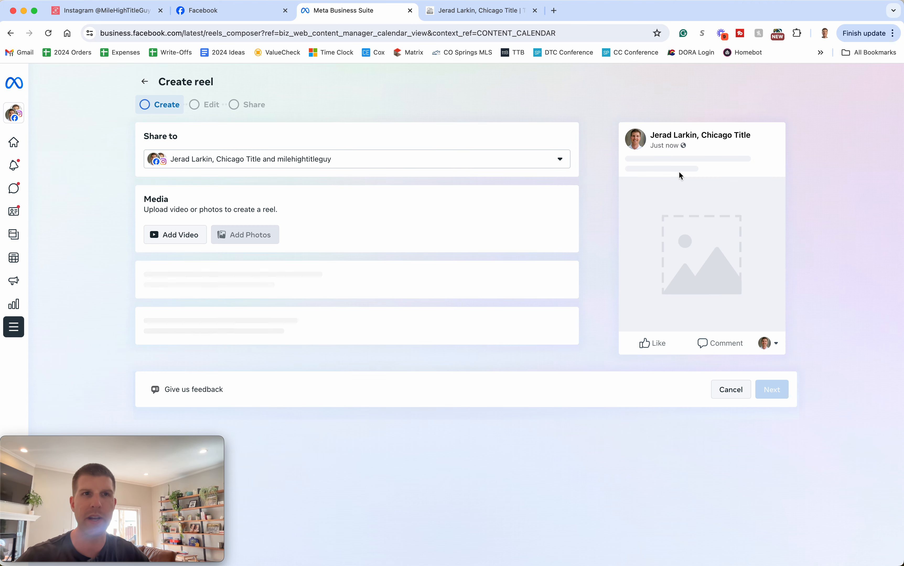
left_click(561, 166)
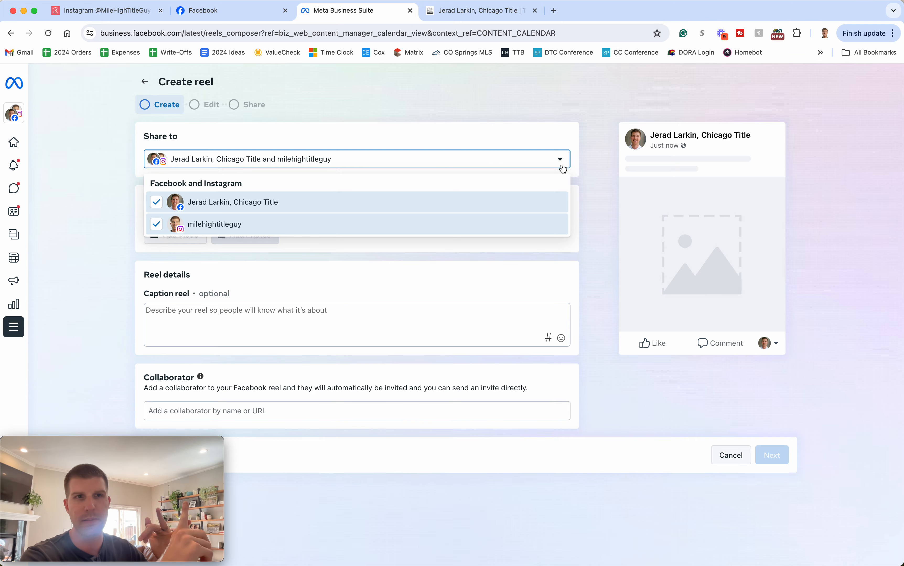
left_click(583, 137)
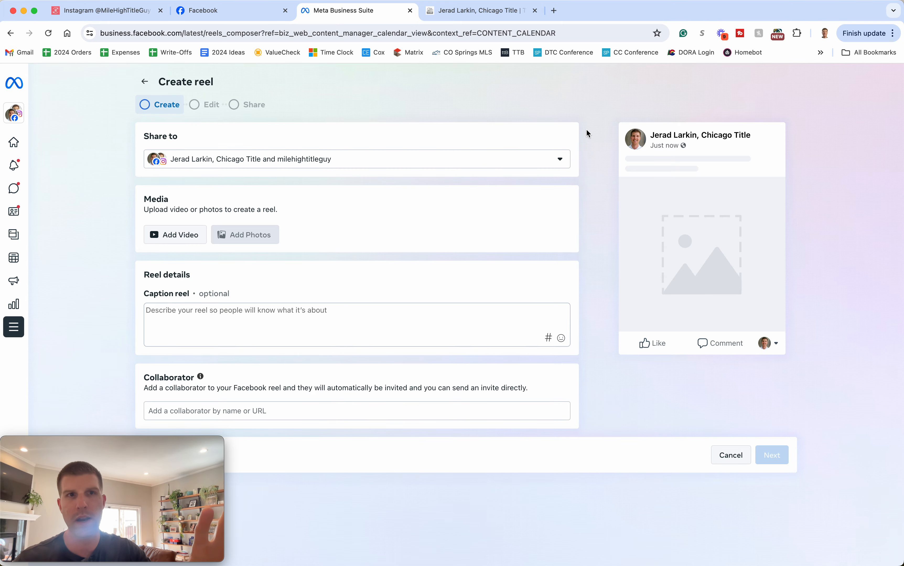
left_click(183, 243)
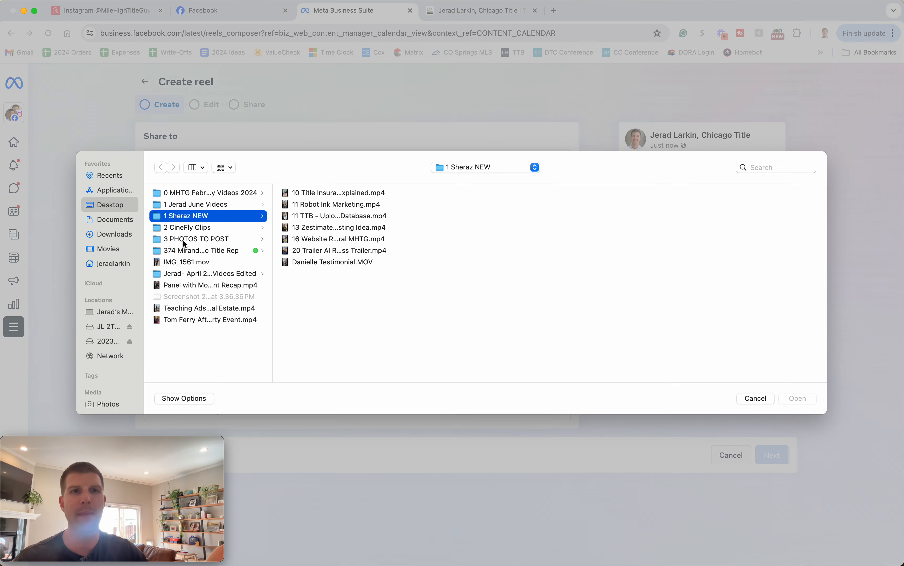
double_click(314, 193)
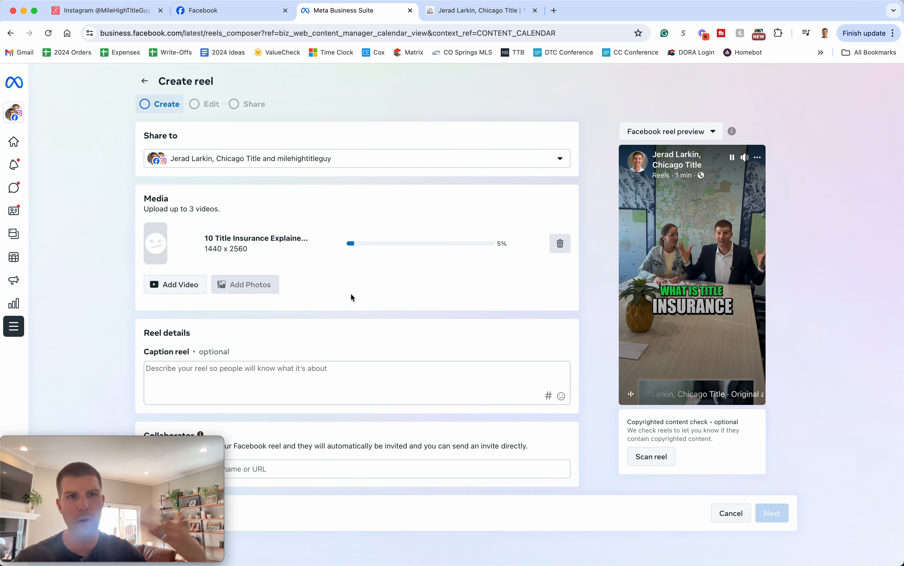
Enter the placeholder caption "aslkjdfjklasdfjklfsadjkla sasdf" for the reel and review its thumbnail options.
left_click(307, 388)
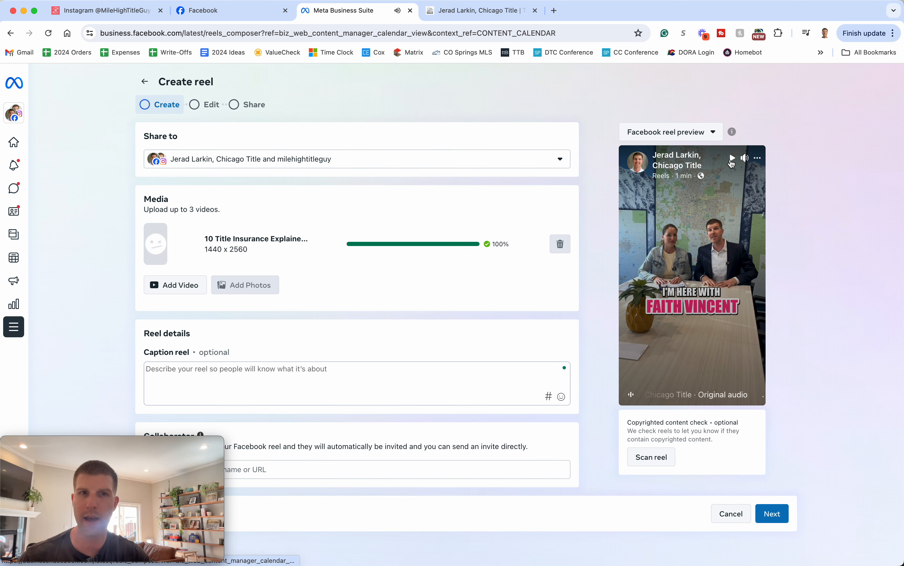
left_click(330, 383)
type("aslkjdfjklasdfjklfsadjkla sasdf")
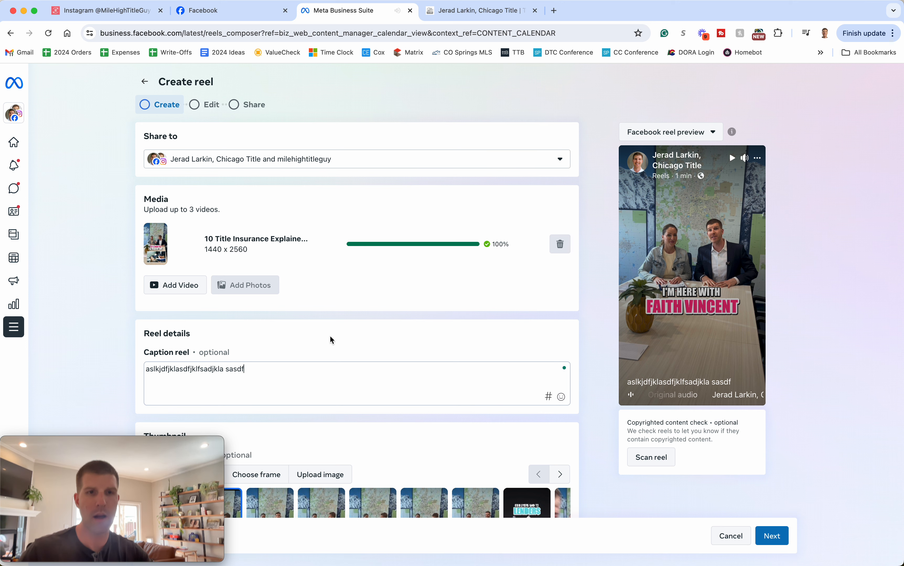
scroll(330, 340, "down", 4)
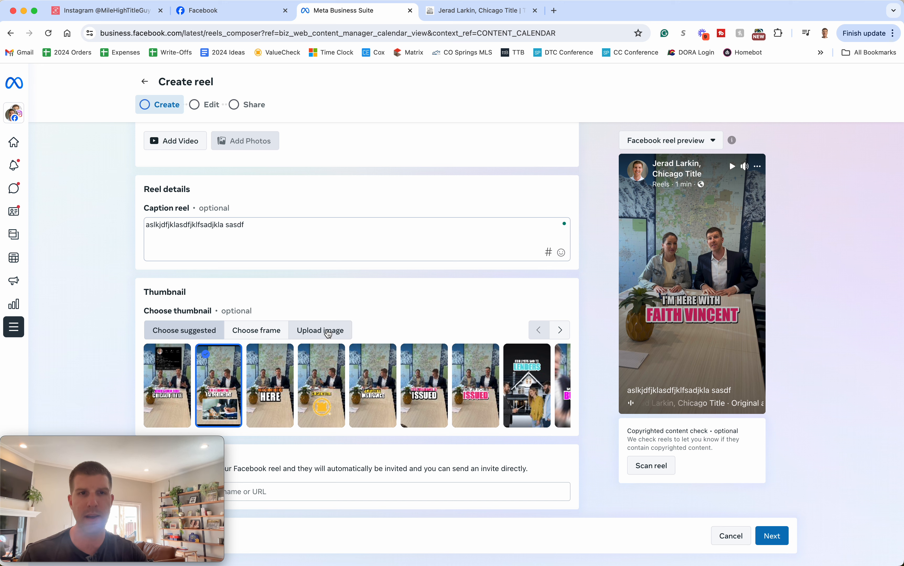
left_click_drag(131, 441, 713, 222)
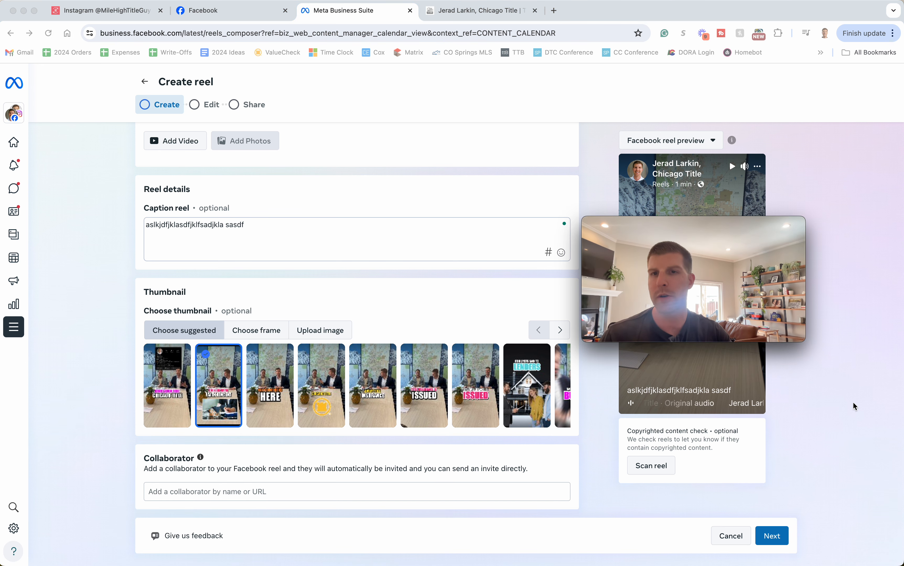
Continue to the reel's Edit stage, browse the suggested audio without adding any, and proceed to the Share stage.
left_click(763, 531)
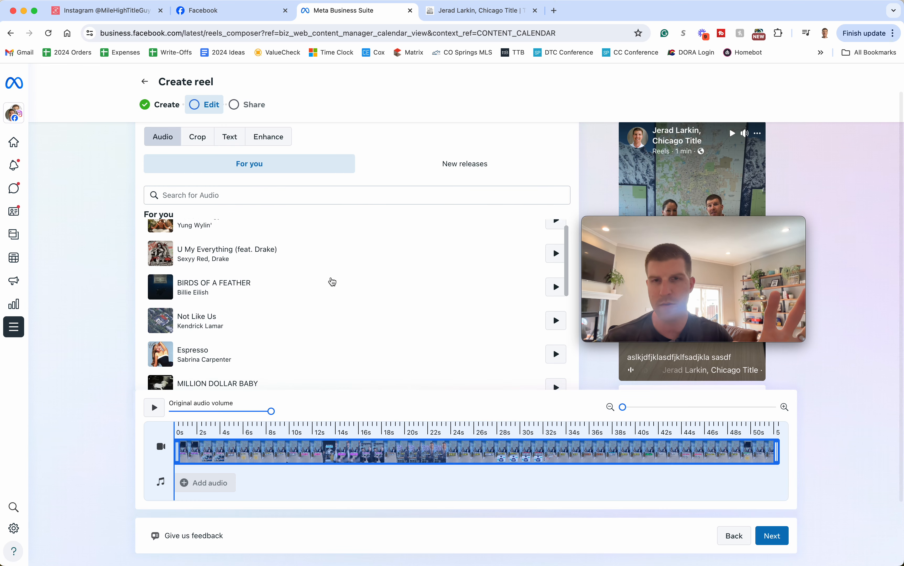
scroll(331, 281, "down", 2)
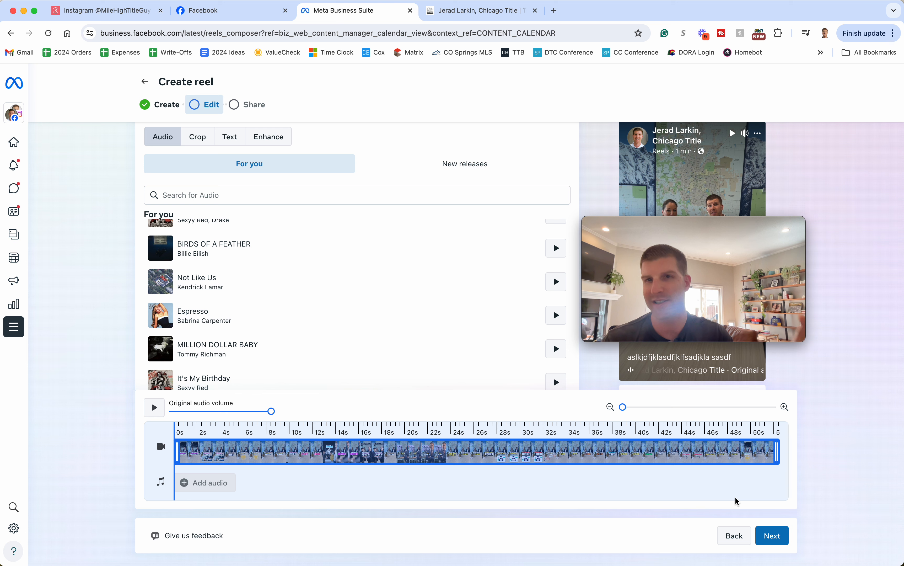
left_click(773, 535)
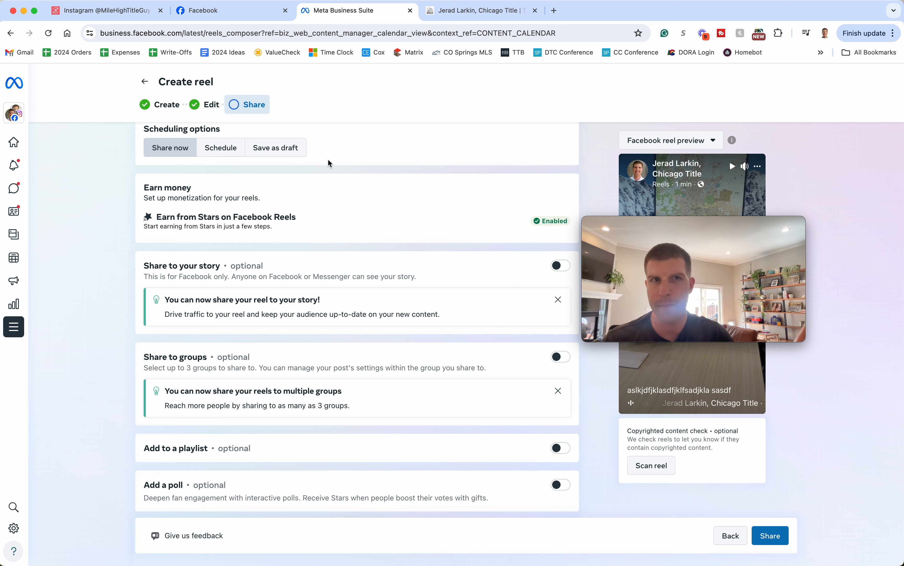
Choose to schedule the reel, set its publishing date to July 3, 2024, and review the remaining sharing options.
left_click(214, 148)
left_click(236, 207)
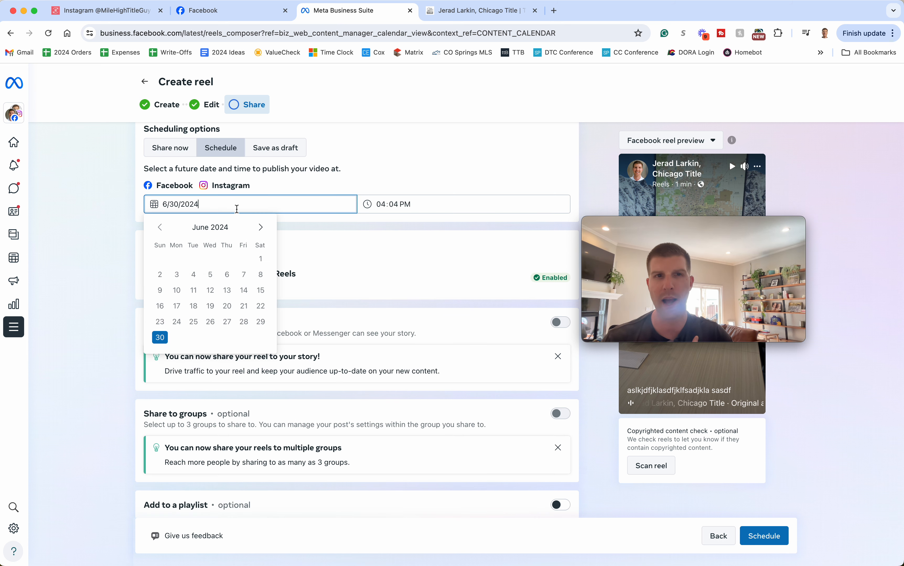
left_click(261, 227)
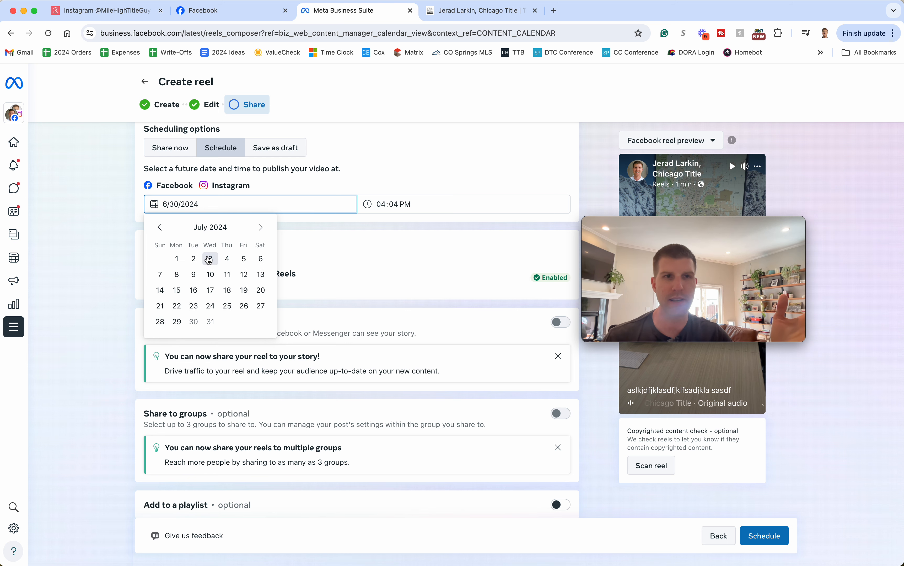
left_click(209, 259)
scroll(398, 258, "down", 10)
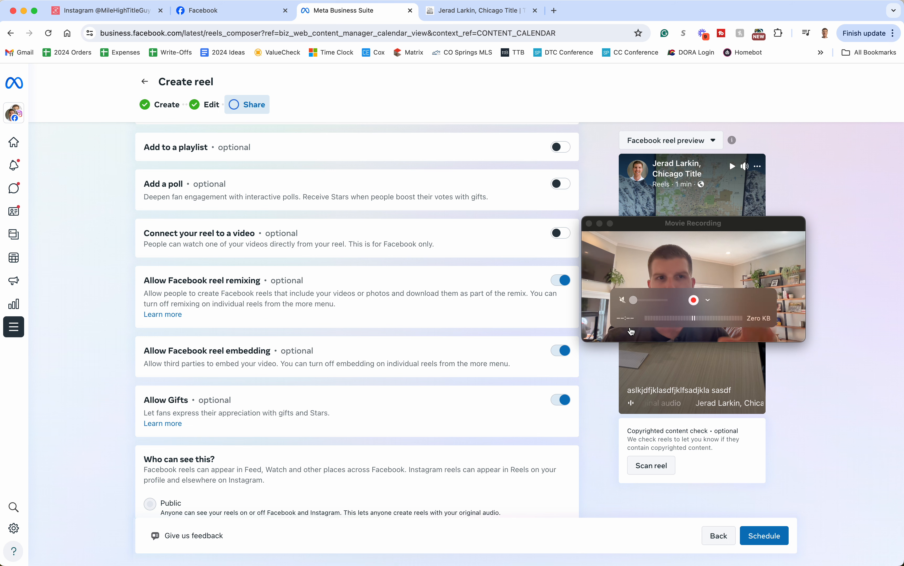
scroll(702, 438, "down", 2)
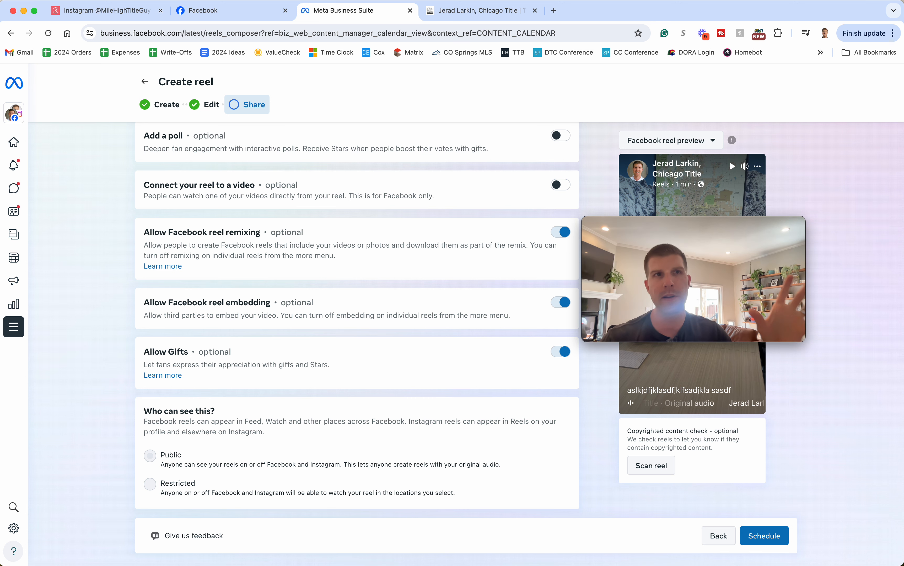
Revisit the Instagram to Pinterest workflow in Repurpose.io, and switch to the milehightitleguy.com website.
left_click(111, 15)
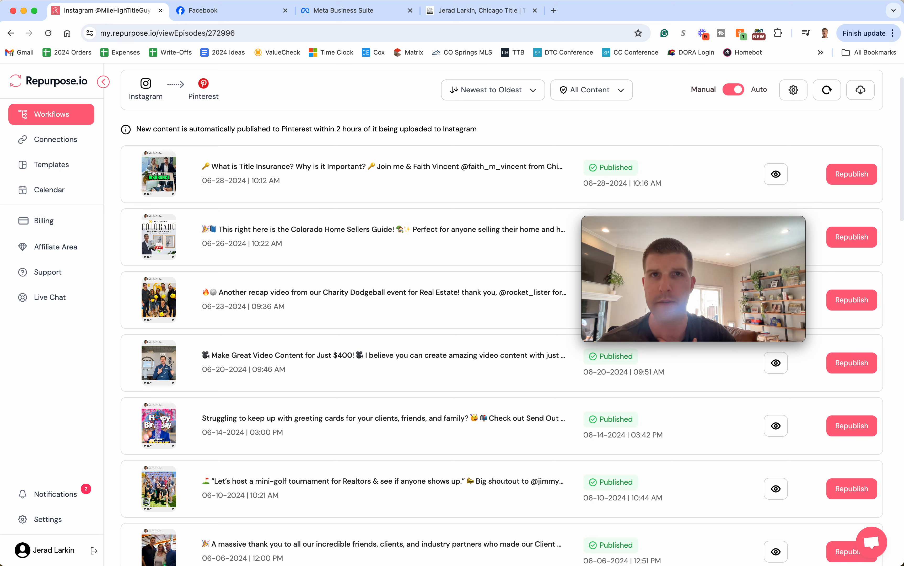
left_click(446, 15)
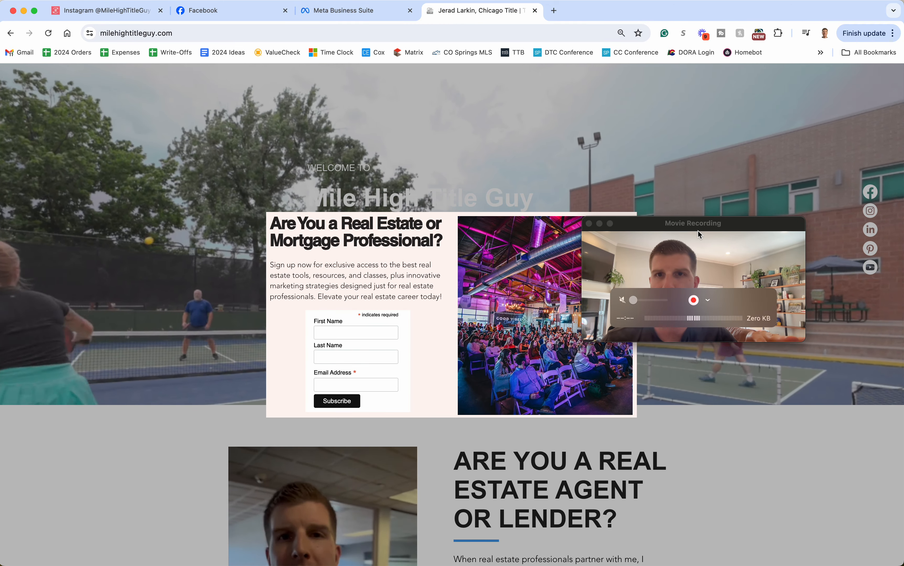
left_click_drag(700, 235, 177, 490)
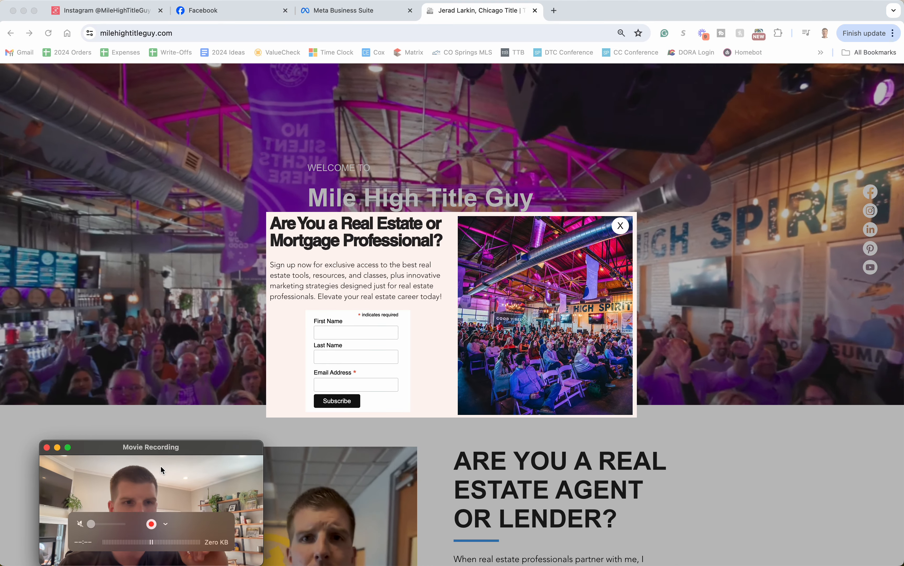